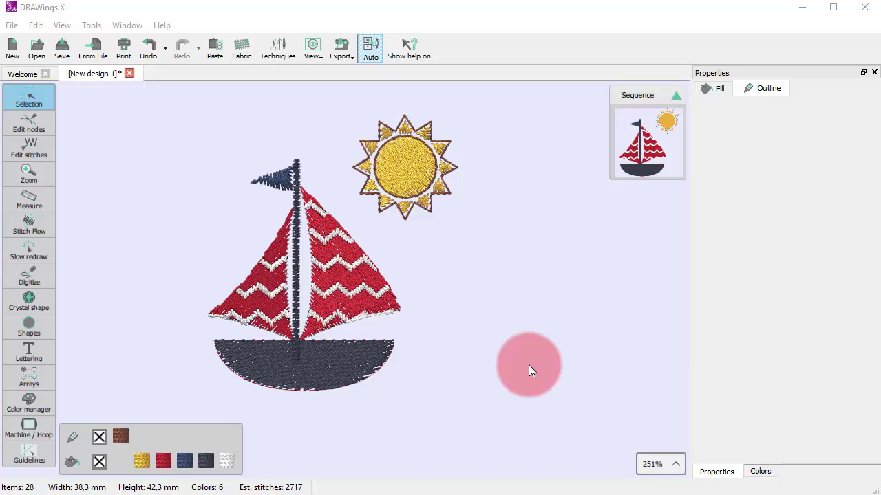
Step: Create a new blank design from the Welcome page
{"action": "left_click", "coordinate": [25, 73]}
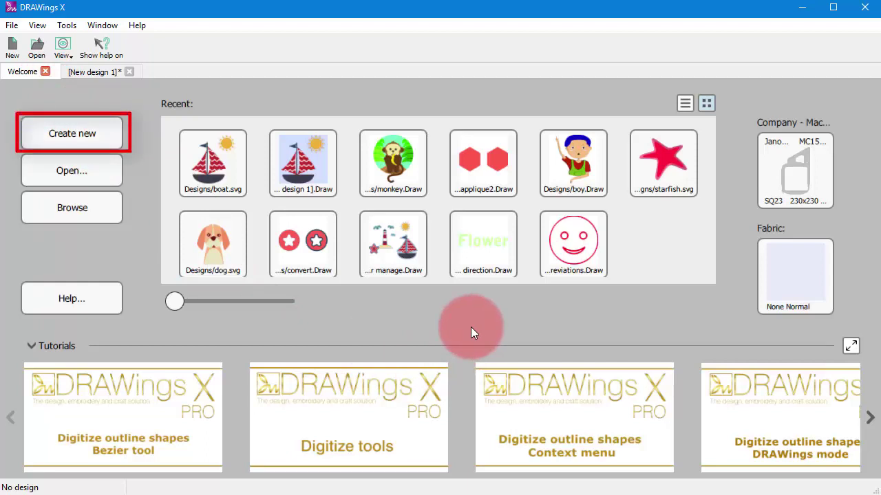
{"action": "left_click", "coordinate": [68, 131]}
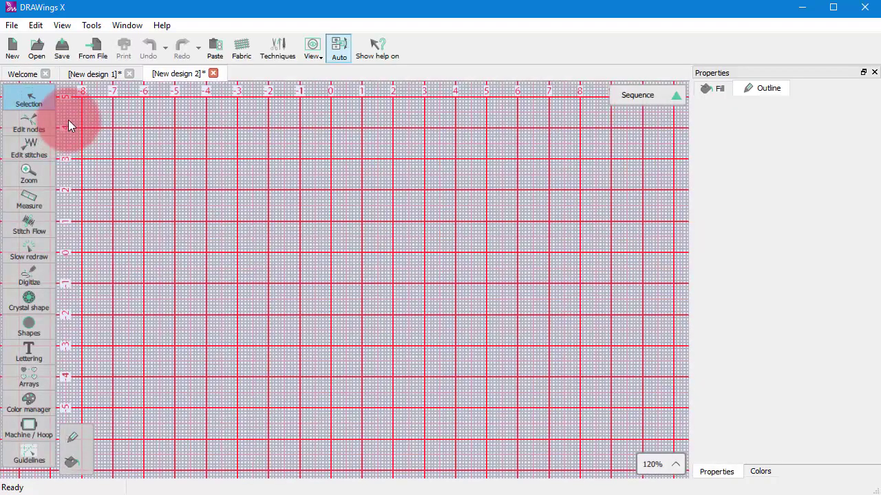
Step: Preview the boy and boat design files in the Designs folder from the Welcome page, and open dog.svg
{"action": "left_click", "coordinate": [28, 75]}
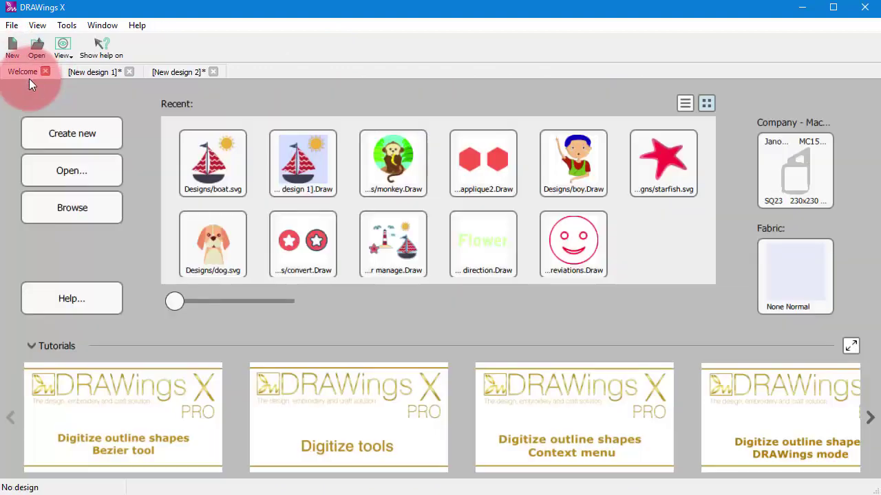
{"action": "left_click", "coordinate": [70, 171]}
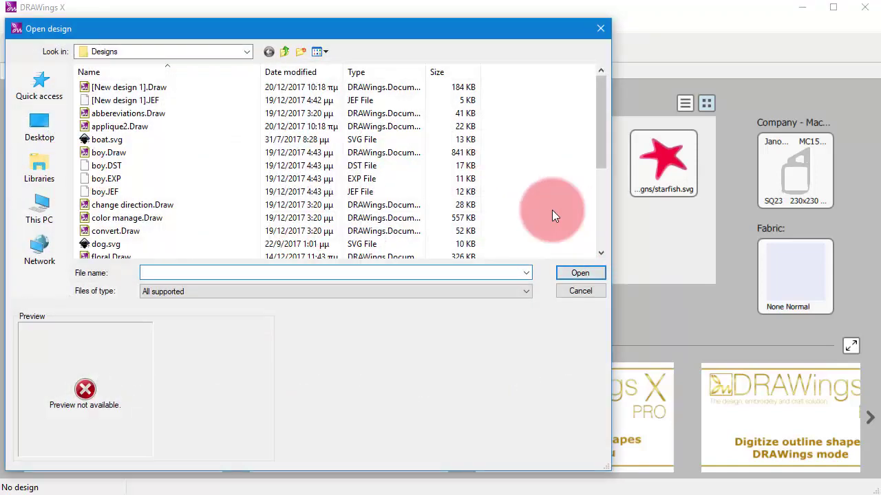
{"action": "left_click", "coordinate": [112, 167]}
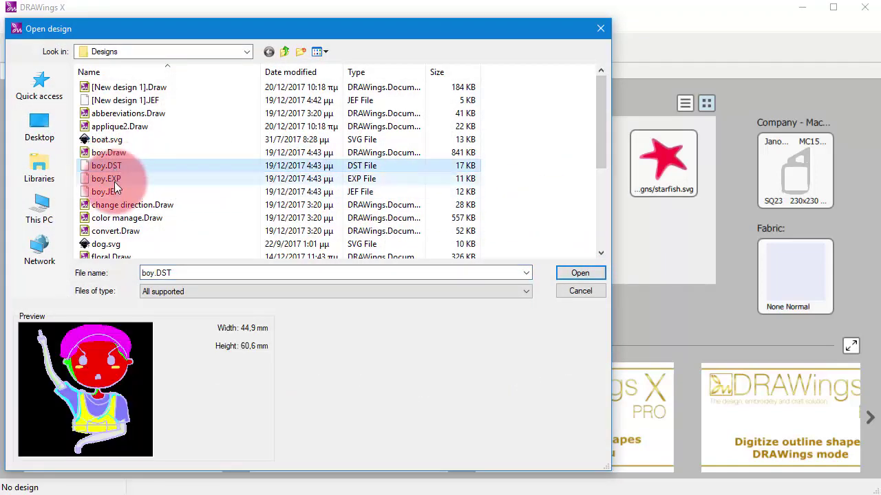
{"action": "left_click", "coordinate": [115, 180]}
{"action": "left_click", "coordinate": [113, 193]}
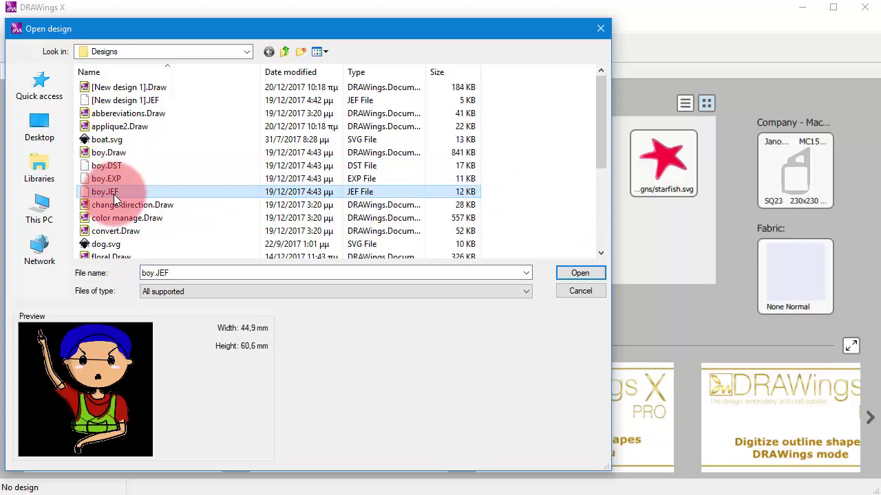
{"action": "left_click", "coordinate": [114, 140]}
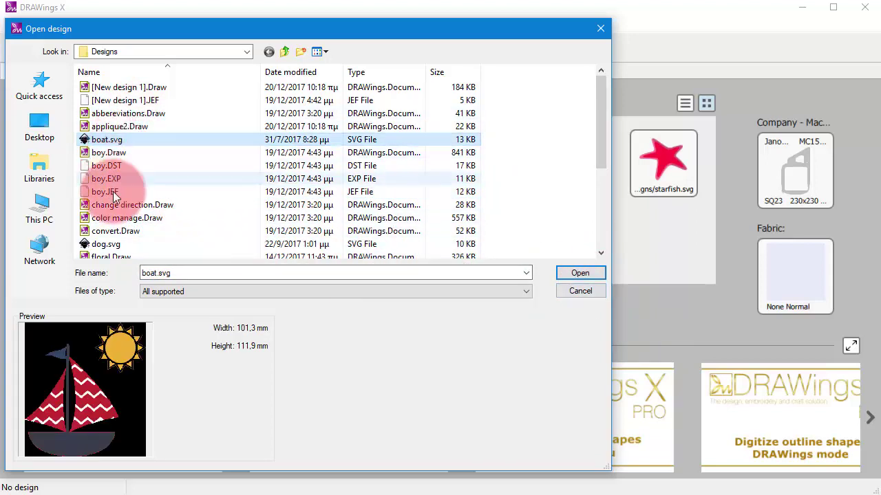
{"action": "left_click", "coordinate": [122, 245]}
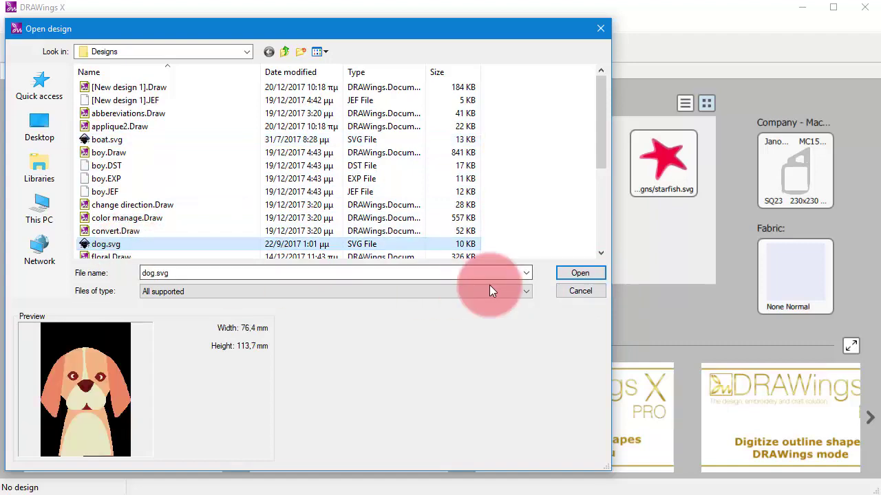
{"action": "left_click", "coordinate": [574, 273]}
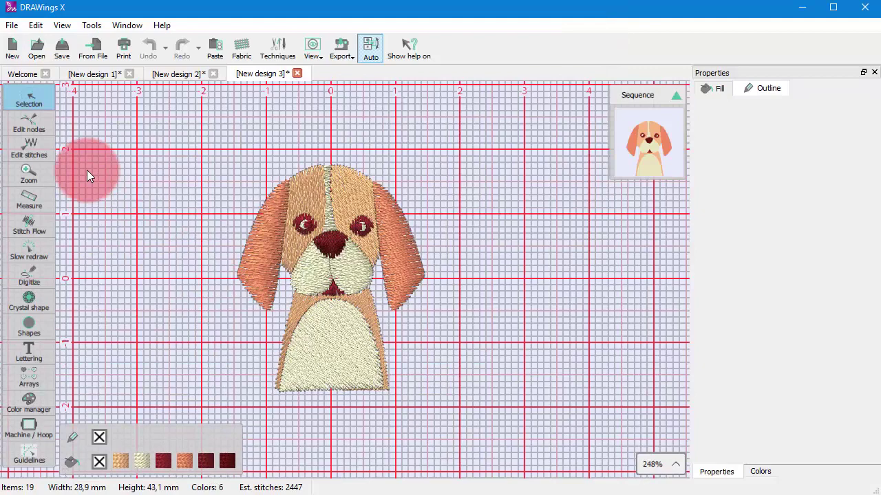
Step: Browse the Designs folder thumbnails from the Welcome page and open starfish.svg
{"action": "left_click", "coordinate": [25, 74]}
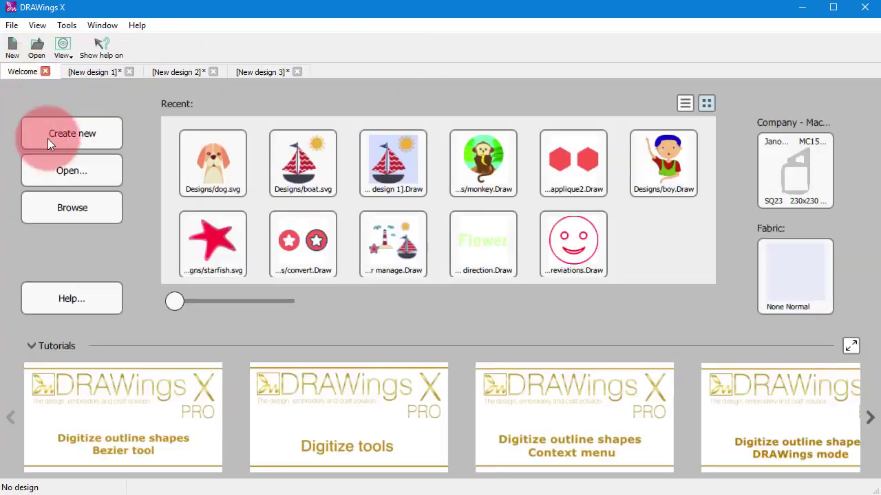
{"action": "left_click", "coordinate": [74, 204]}
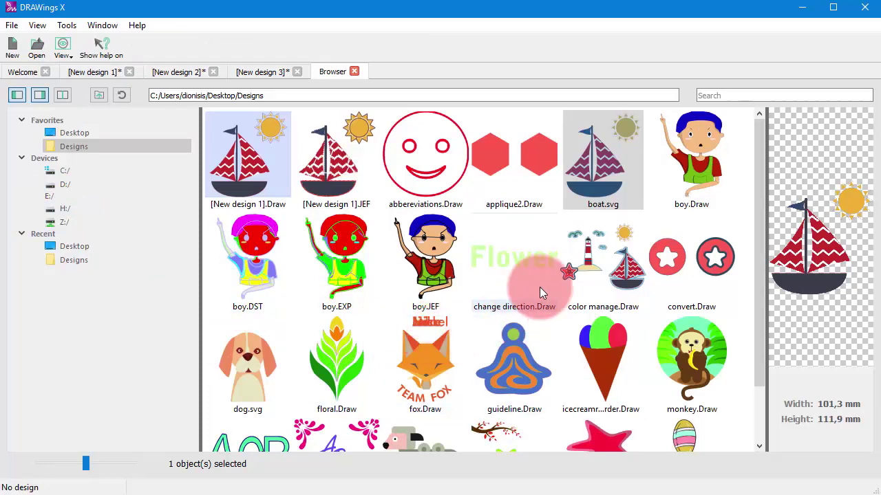
{"action": "scroll", "coordinate": [547, 282], "scroll_direction": "down", "scroll_amount": 1}
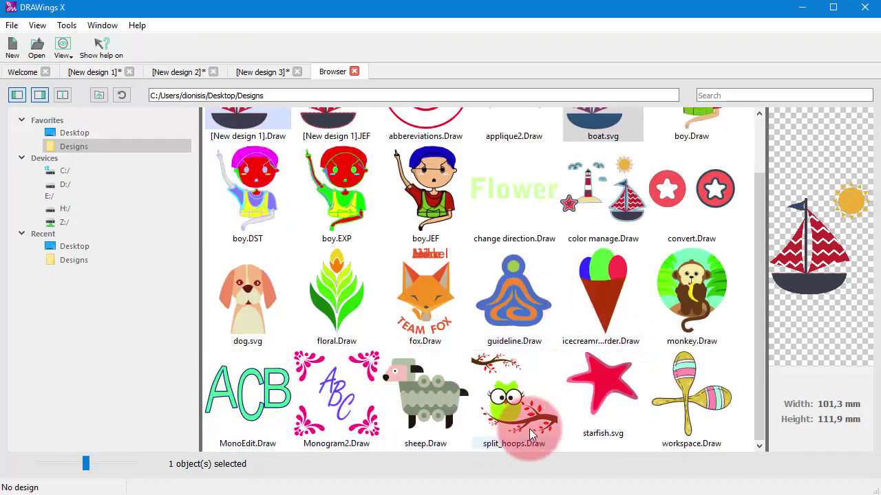
{"action": "scroll", "coordinate": [601, 208], "scroll_direction": "up", "scroll_amount": 1}
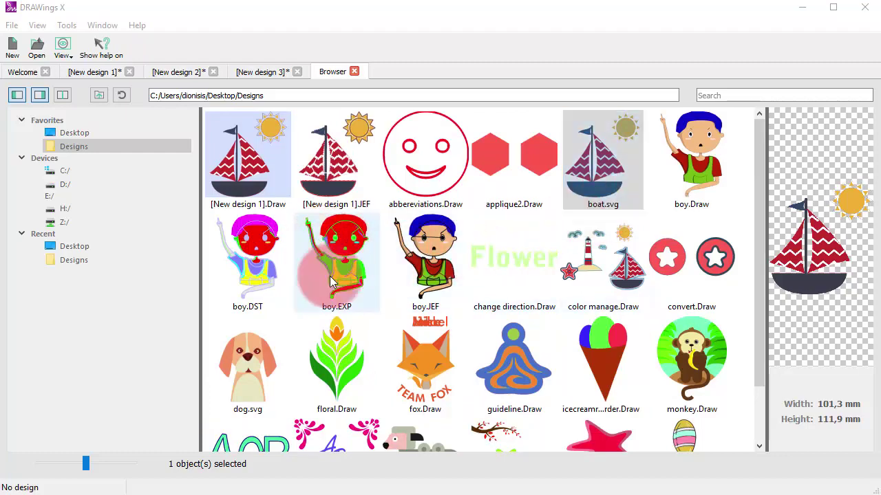
{"action": "scroll", "coordinate": [413, 305], "scroll_direction": "down", "scroll_amount": 1}
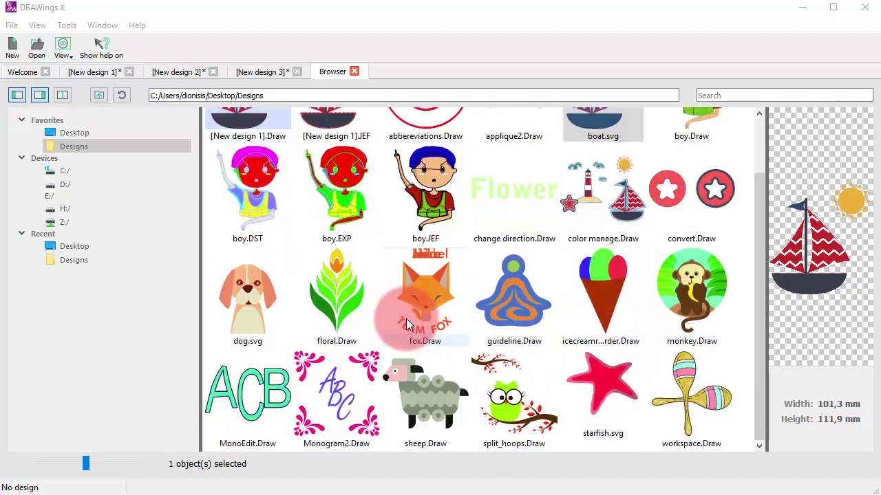
{"action": "double_click", "coordinate": [604, 387]}
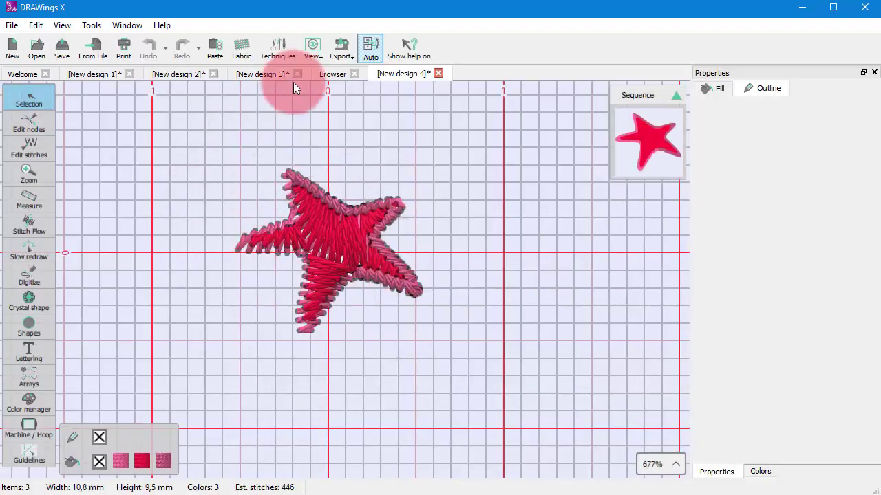
Step: Review the file browser and the earlier open designs, ending on the Welcome page
{"action": "left_click", "coordinate": [329, 74]}
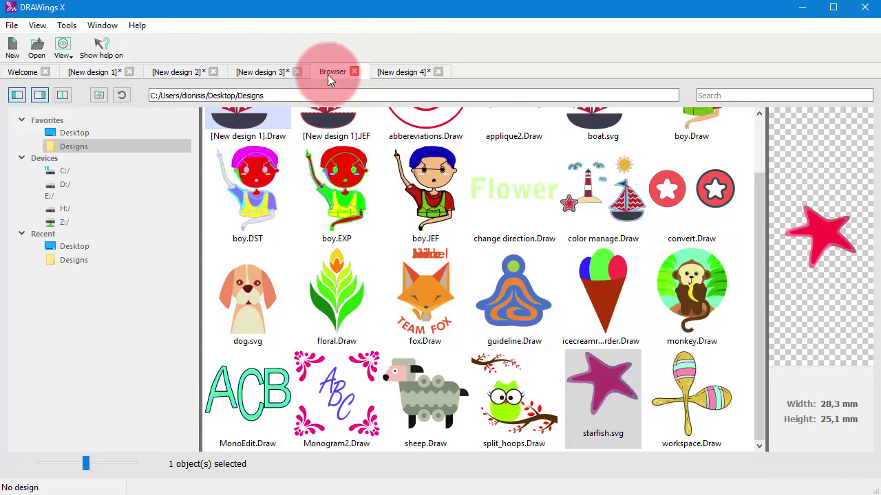
{"action": "left_click", "coordinate": [262, 71]}
{"action": "left_click", "coordinate": [180, 75]}
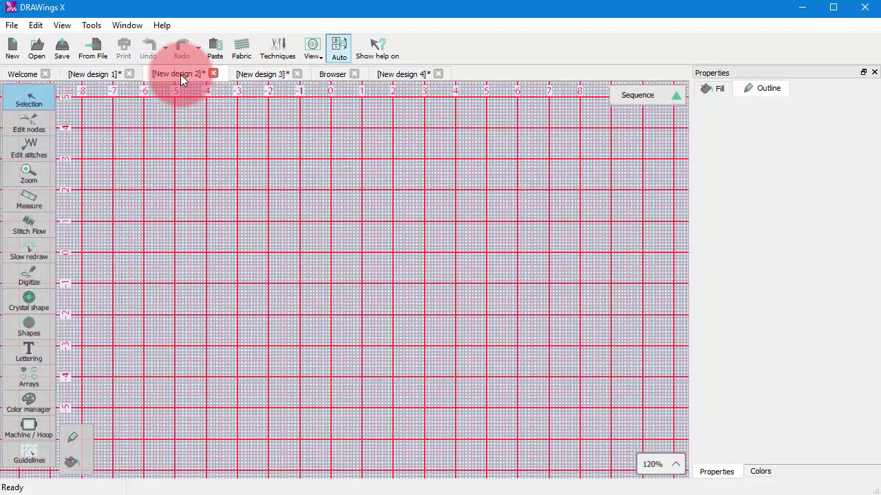
{"action": "left_click", "coordinate": [95, 77]}
{"action": "left_click", "coordinate": [21, 73]}
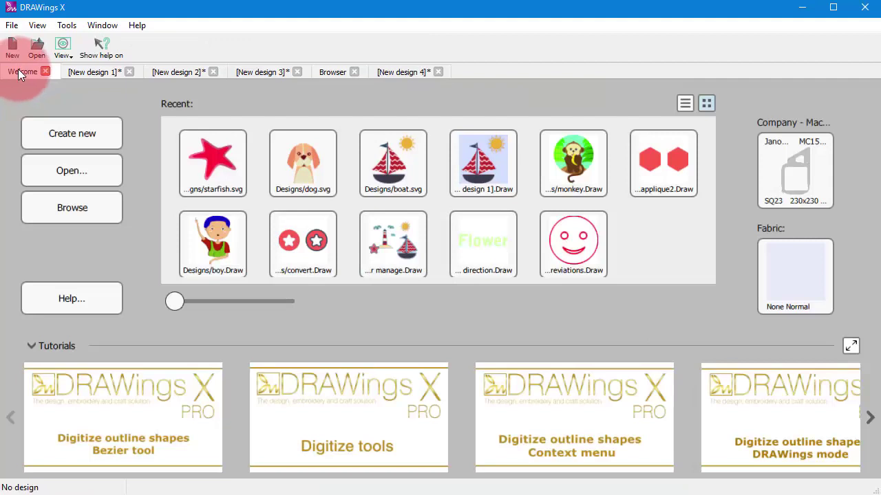
Step: View the recent designs as a detailed list, and return them to thumbnail view
{"action": "left_click", "coordinate": [75, 216]}
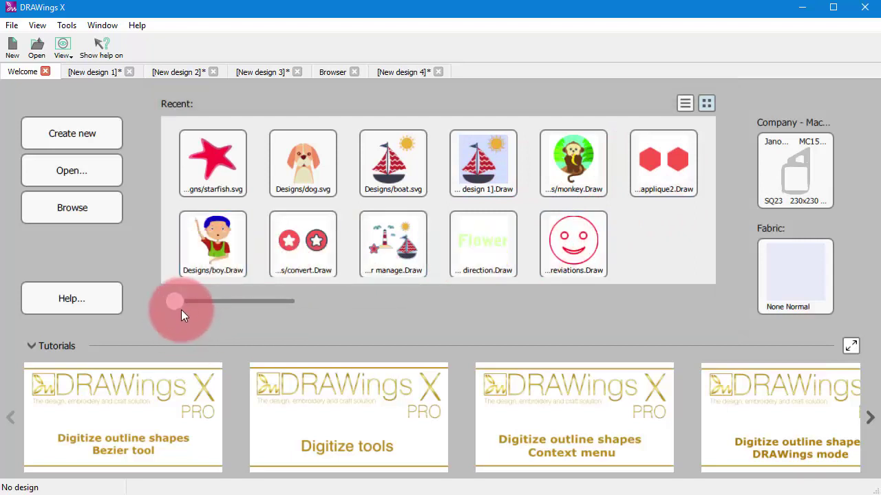
{"action": "left_click_drag", "start_coordinate": [182, 301], "coordinate": [154, 300]}
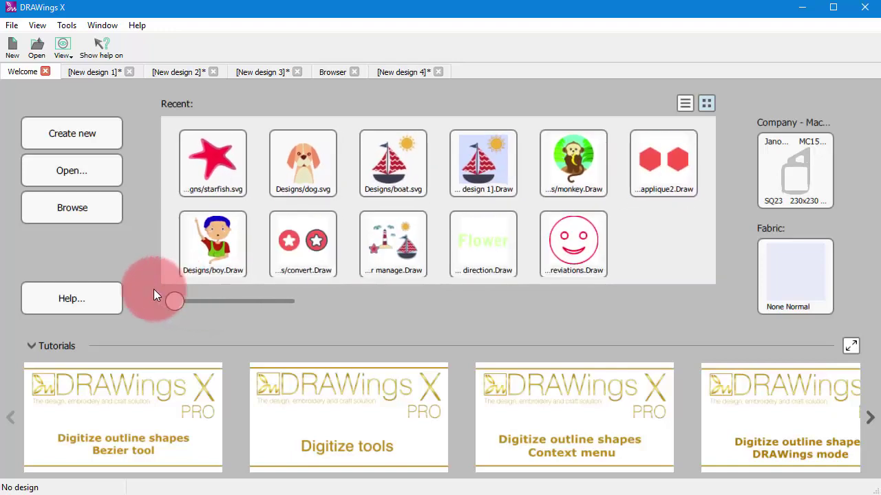
{"action": "left_click", "coordinate": [683, 103]}
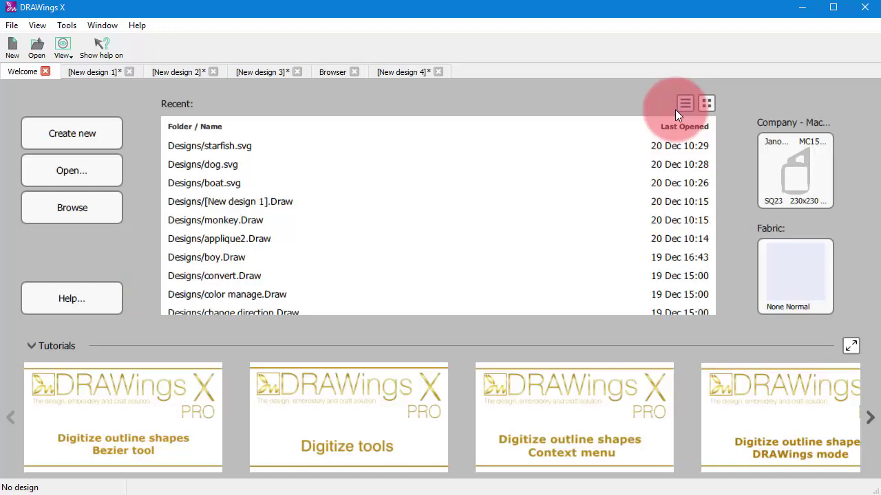
{"action": "scroll", "coordinate": [468, 220], "scroll_direction": "down", "scroll_amount": 1}
{"action": "scroll", "coordinate": [459, 212], "scroll_direction": "up", "scroll_amount": 1}
{"action": "scroll", "coordinate": [457, 208], "scroll_direction": "down", "scroll_amount": 1}
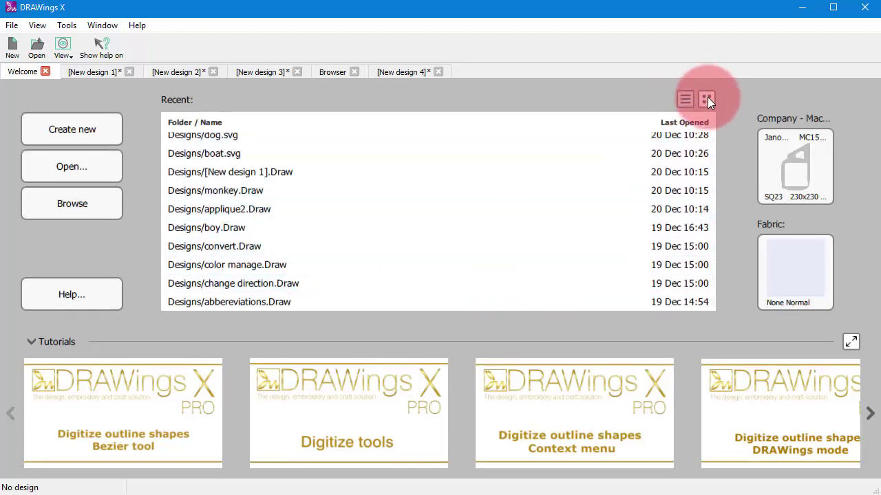
{"action": "left_click", "coordinate": [706, 99]}
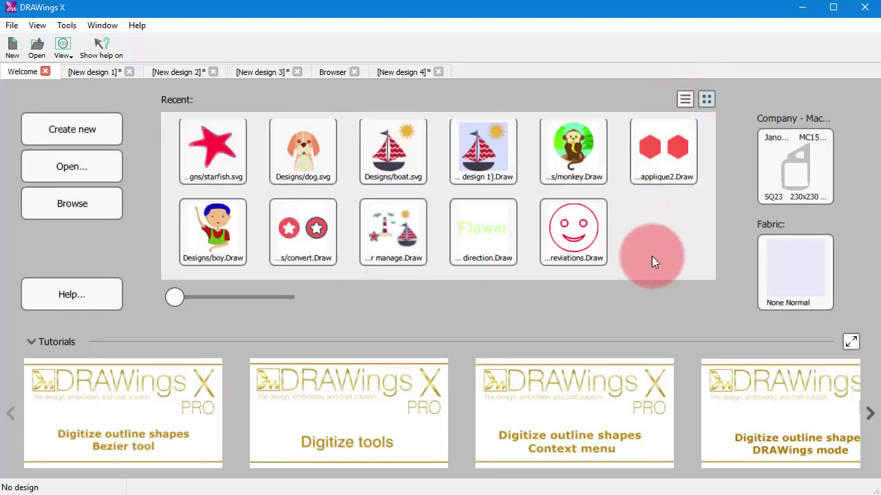
Step: Choose the GR 230x300 mm hoop for the Janome MC15000 machine
{"action": "left_click", "coordinate": [786, 170]}
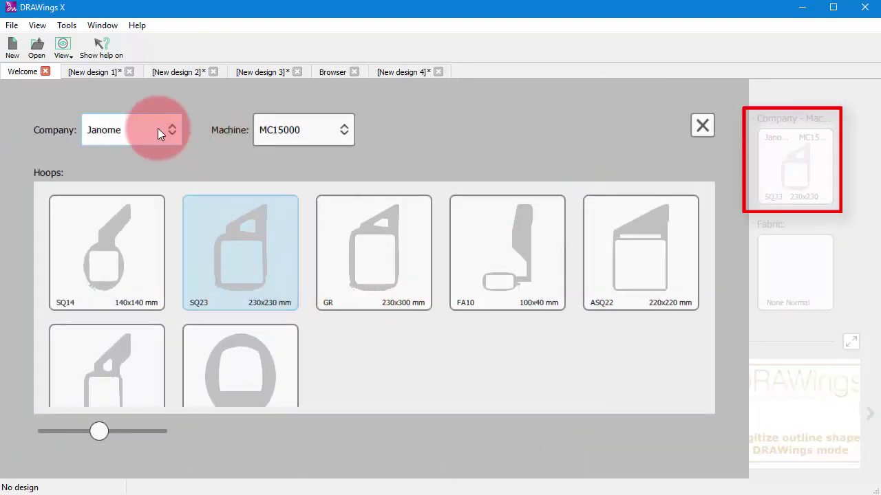
{"action": "left_click", "coordinate": [328, 126]}
{"action": "left_click", "coordinate": [327, 127]}
{"action": "left_click", "coordinate": [152, 141]}
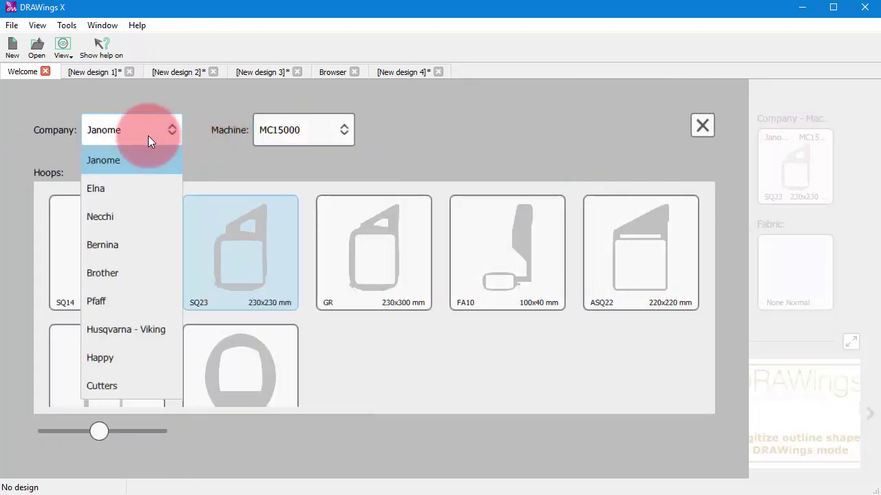
{"action": "left_click", "coordinate": [148, 136]}
{"action": "left_click", "coordinate": [373, 263]}
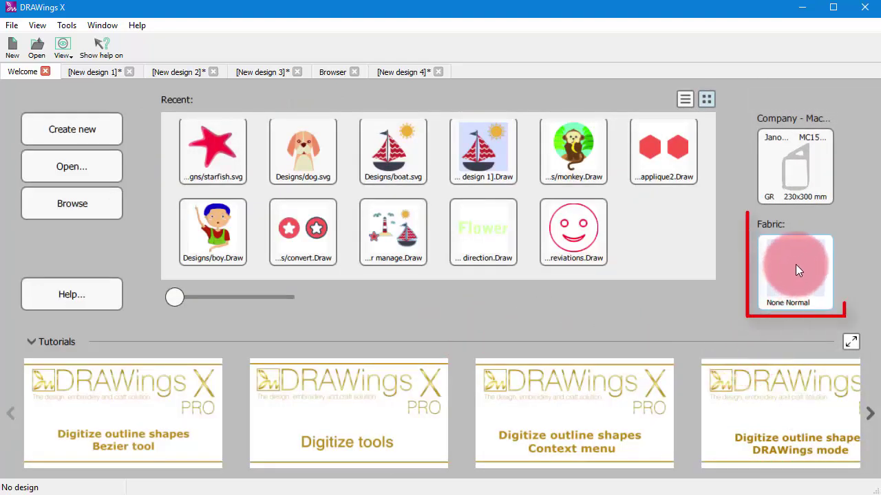
Step: Look through the available fabrics and confirm None Normal with the Normal embroidery category
{"action": "left_click", "coordinate": [796, 264]}
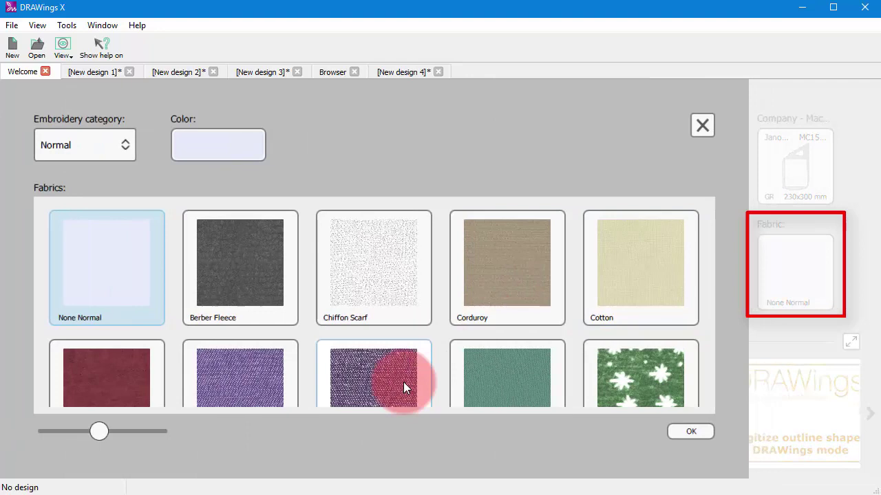
{"action": "left_click", "coordinate": [94, 146]}
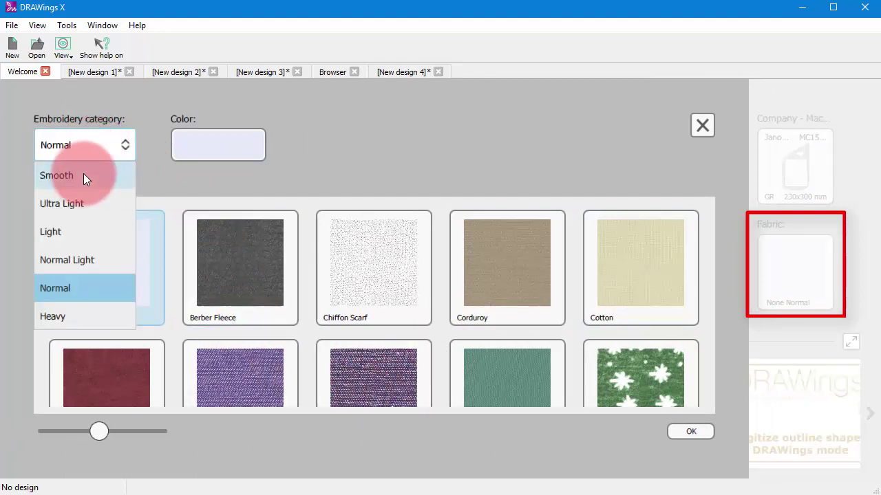
{"action": "left_click", "coordinate": [95, 286]}
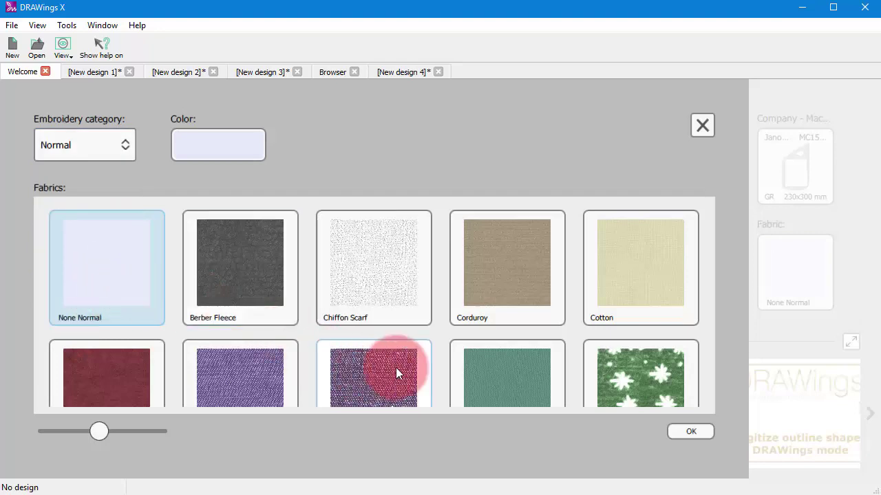
{"action": "scroll", "coordinate": [671, 279], "scroll_direction": "down", "scroll_amount": 5}
{"action": "scroll", "coordinate": [662, 291], "scroll_direction": "down", "scroll_amount": 1}
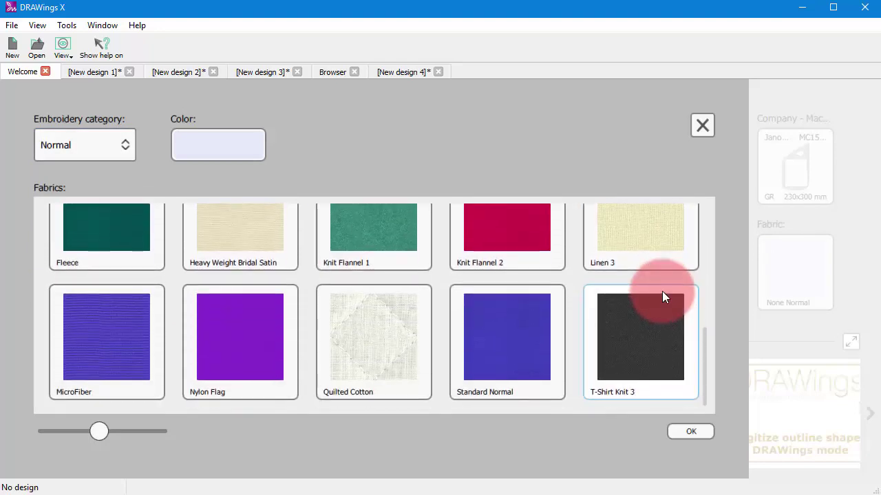
{"action": "scroll", "coordinate": [492, 292], "scroll_direction": "up", "scroll_amount": 6}
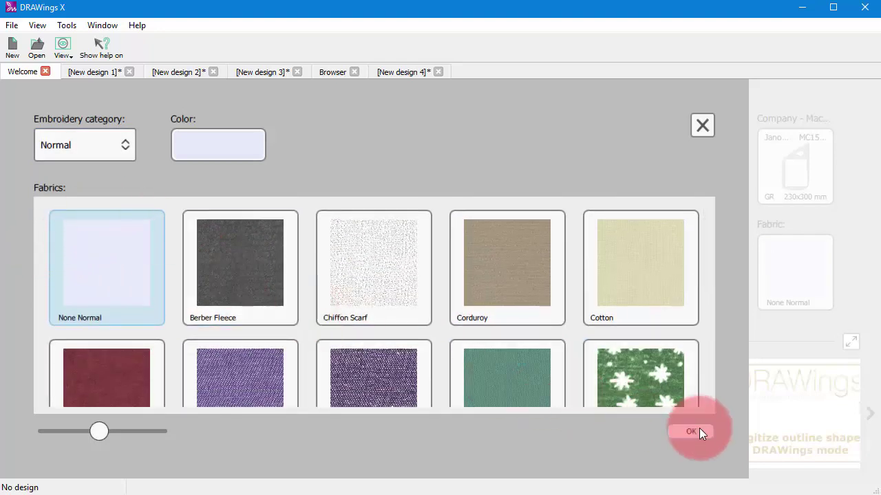
{"action": "left_click", "coordinate": [697, 428]}
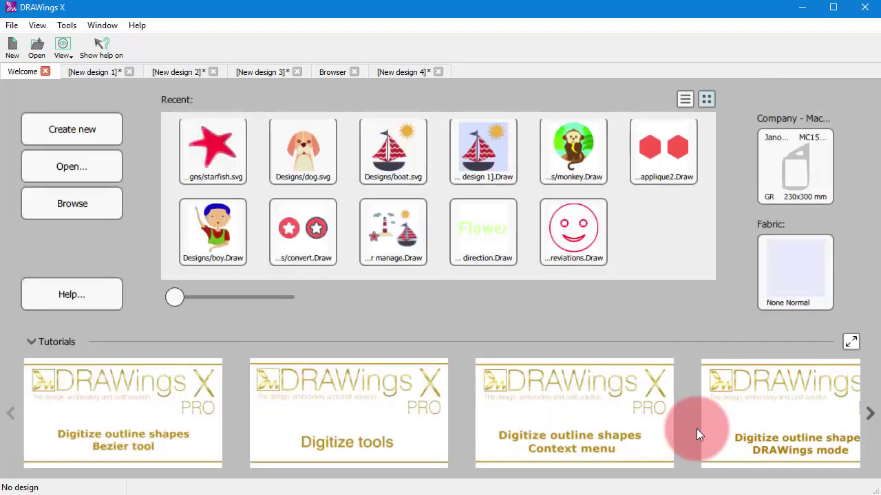
Step: Open the user guide help from the Welcome page
{"action": "left_click", "coordinate": [347, 359]}
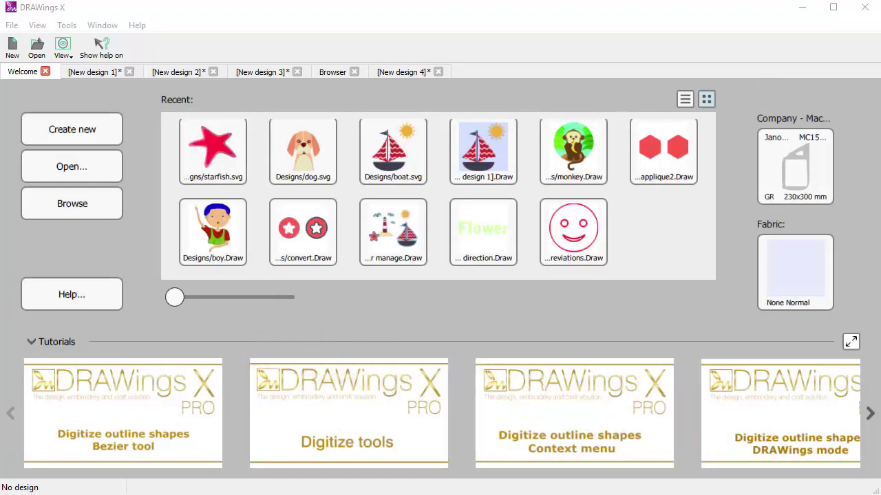
{"action": "left_click", "coordinate": [578, 321]}
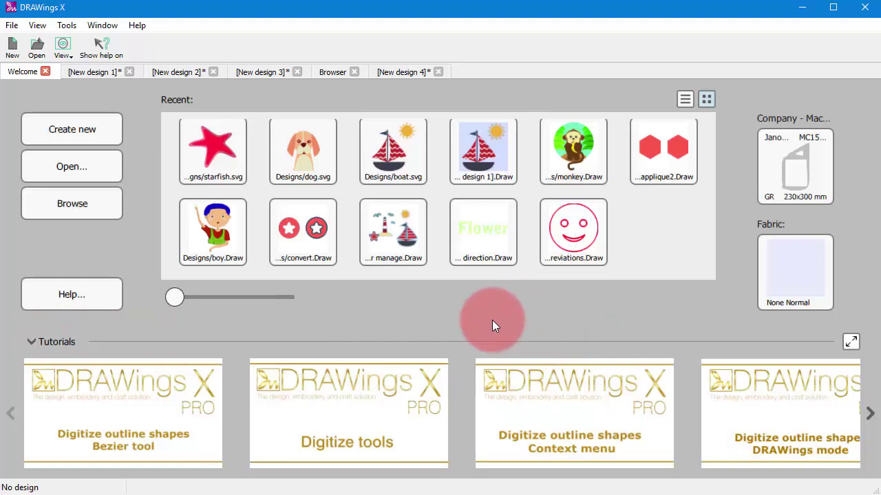
{"action": "left_click", "coordinate": [72, 303]}
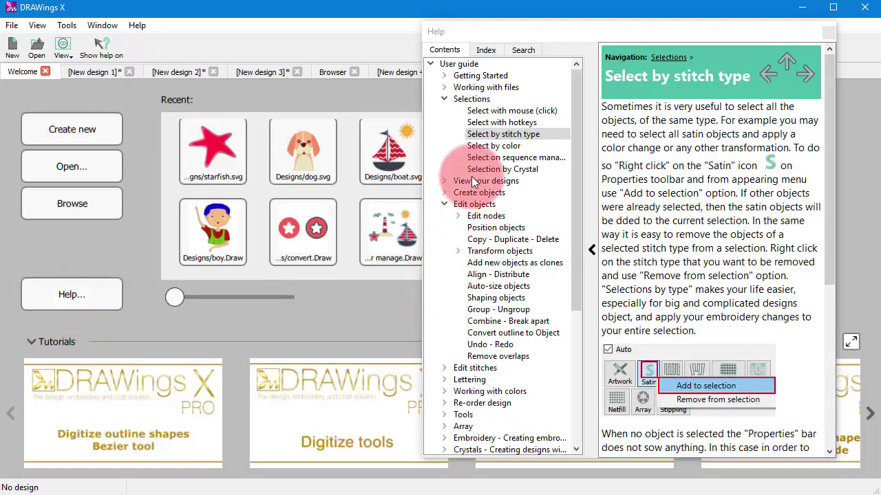
Step: Read the help topic on selecting objects by color, and close the help
{"action": "left_click", "coordinate": [483, 146]}
{"action": "scroll", "coordinate": [672, 204], "scroll_direction": "down", "scroll_amount": 1}
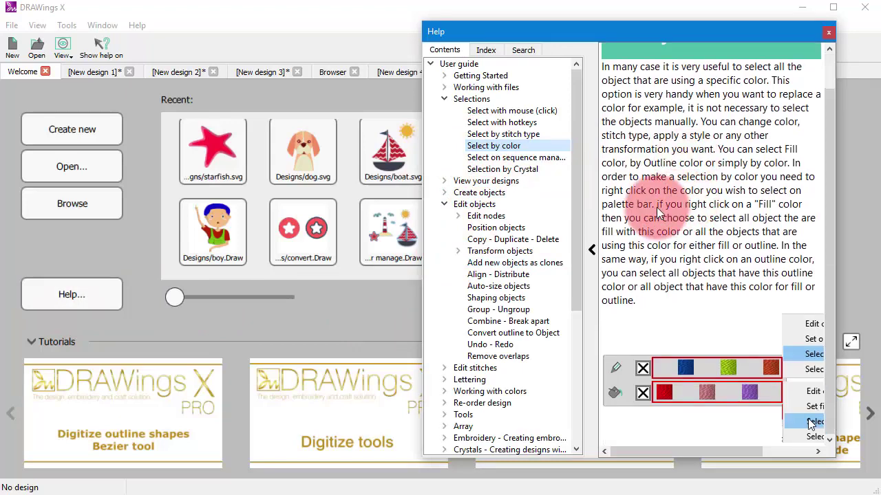
{"action": "left_click", "coordinate": [828, 33]}
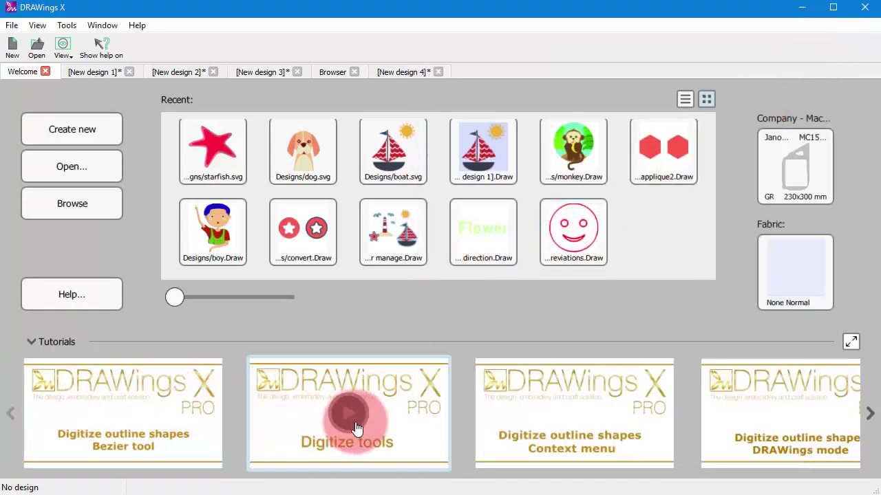
Step: View all the tutorials in the expanded list and return to the Welcome page
{"action": "left_click", "coordinate": [851, 341]}
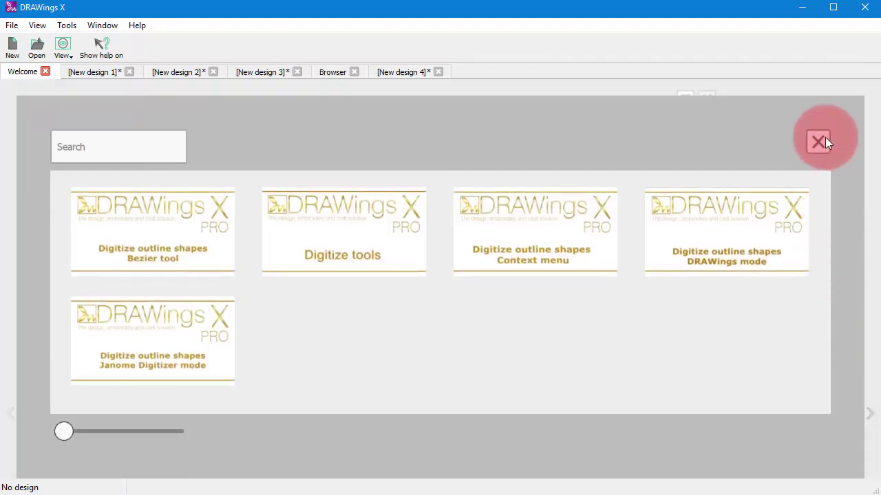
{"action": "left_click", "coordinate": [819, 142]}
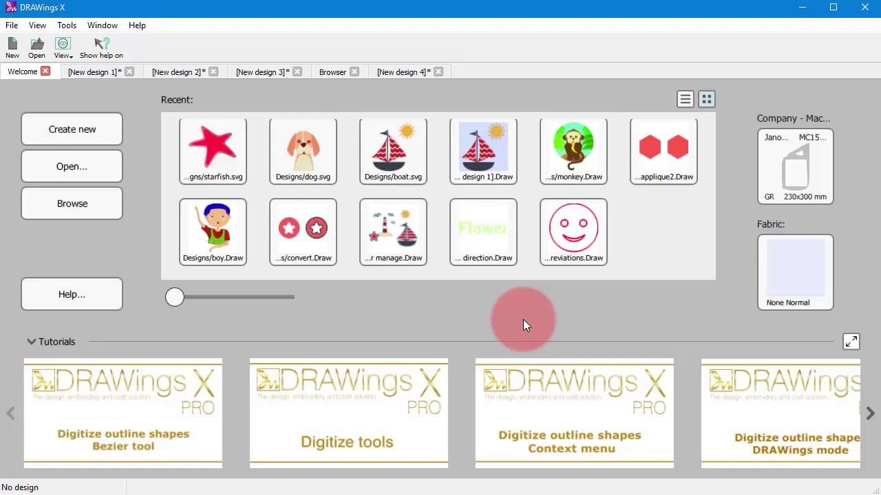
Step: Switch to New design 1 and show the Step fill properties of the sun's centre circle
{"action": "left_click", "coordinate": [82, 69]}
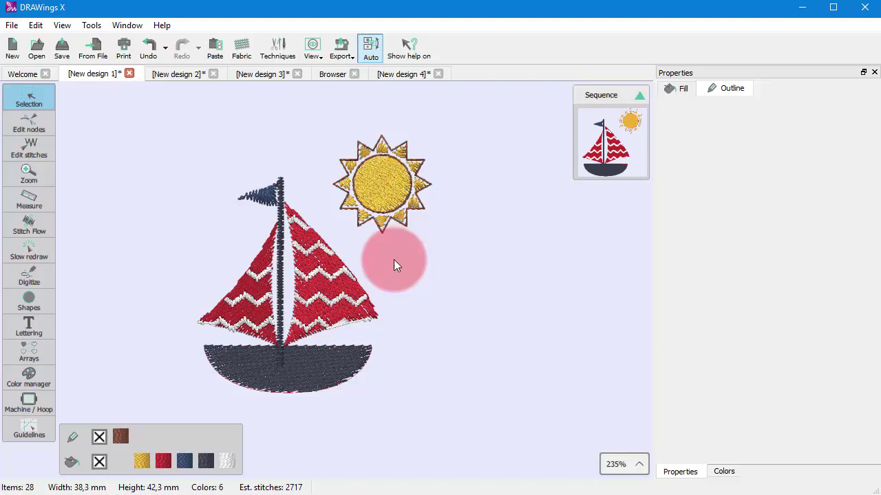
{"action": "left_click", "coordinate": [380, 185]}
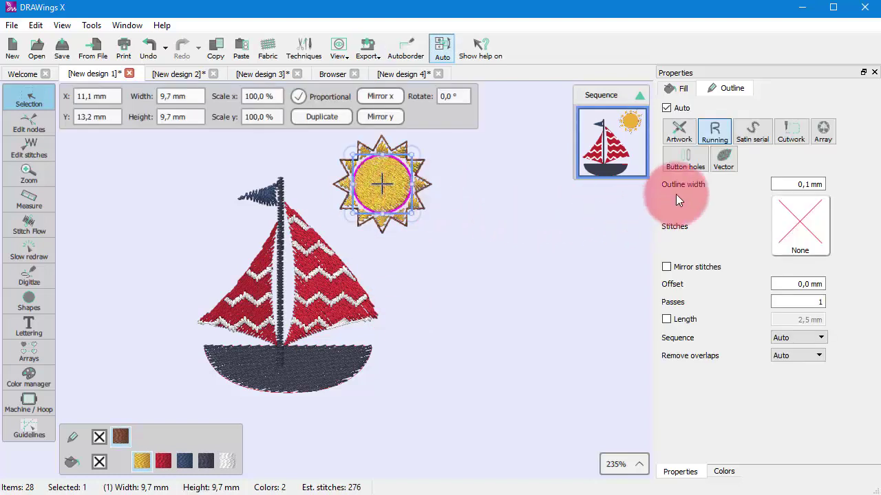
{"action": "left_click", "coordinate": [678, 88]}
{"action": "left_click", "coordinate": [732, 134]}
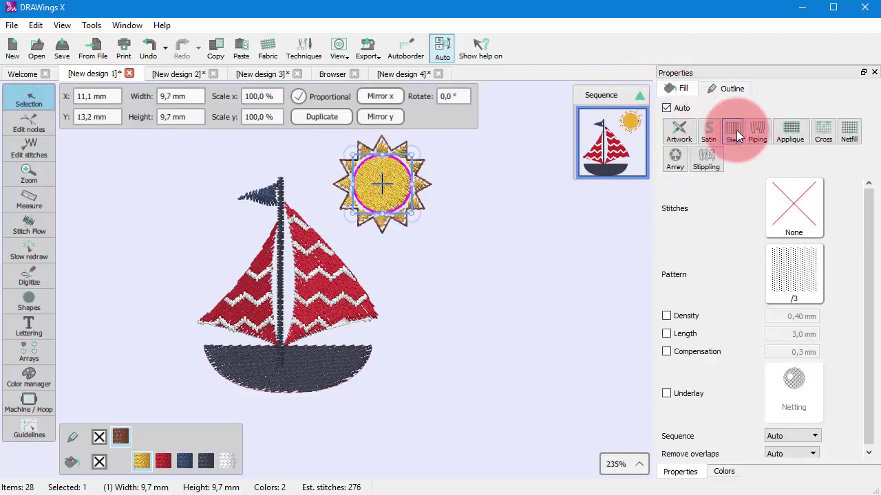
Step: Try the Applique, Piping and Cross fills on the sun's centre circle, and return it to Step
{"action": "left_click", "coordinate": [787, 132]}
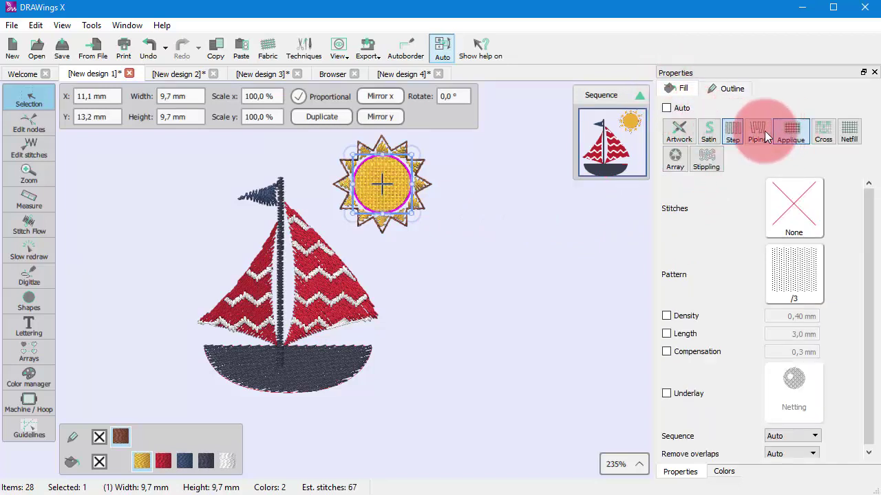
{"action": "left_click", "coordinate": [757, 129]}
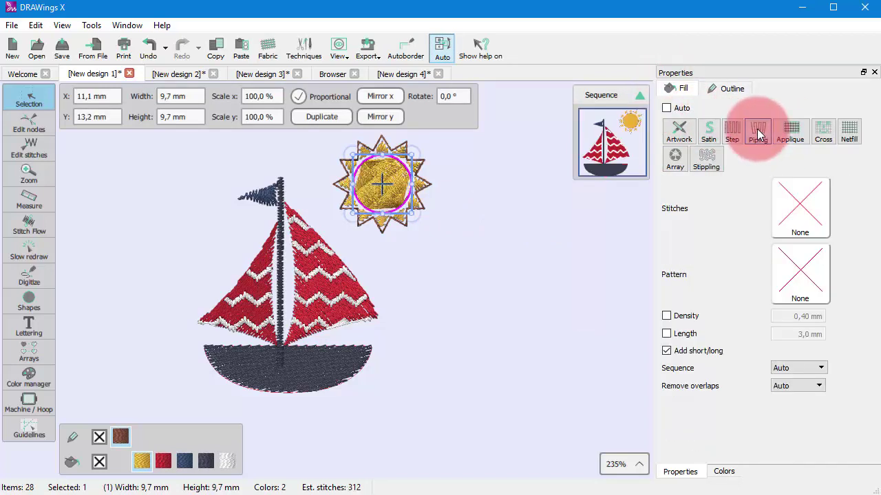
{"action": "left_click", "coordinate": [823, 130]}
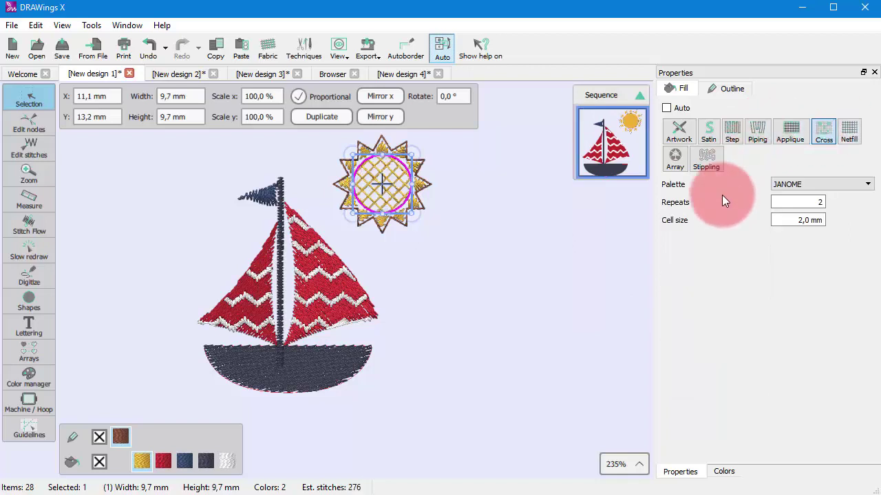
{"action": "left_click", "coordinate": [733, 136]}
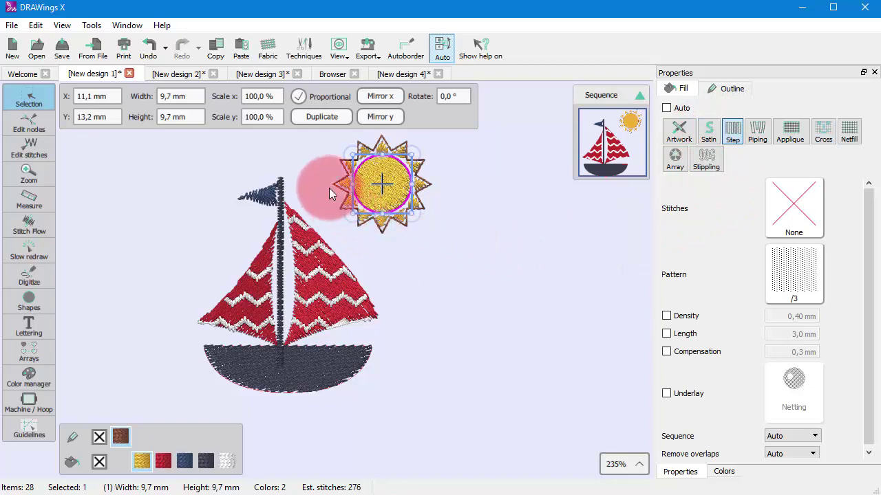
Step: Add the Cut technique to the design and show the outline types for the sun's centre circle
{"action": "left_click", "coordinate": [315, 55]}
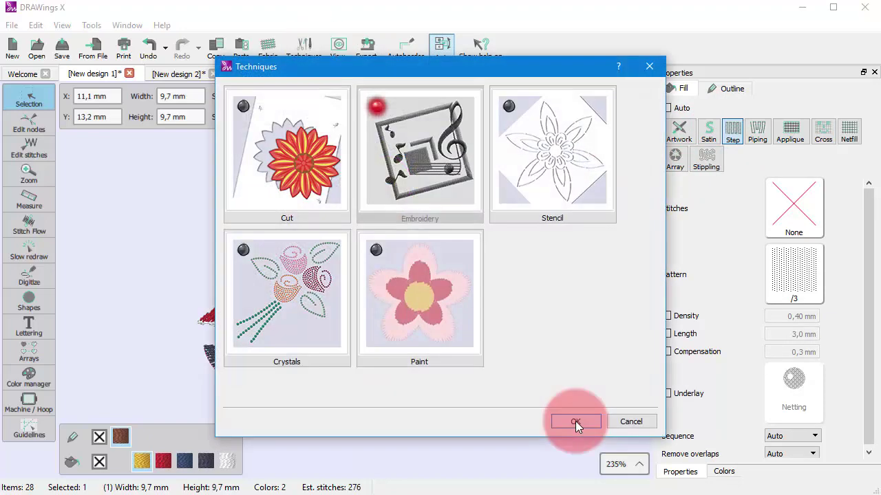
{"action": "left_click", "coordinate": [301, 205]}
{"action": "left_click", "coordinate": [417, 176]}
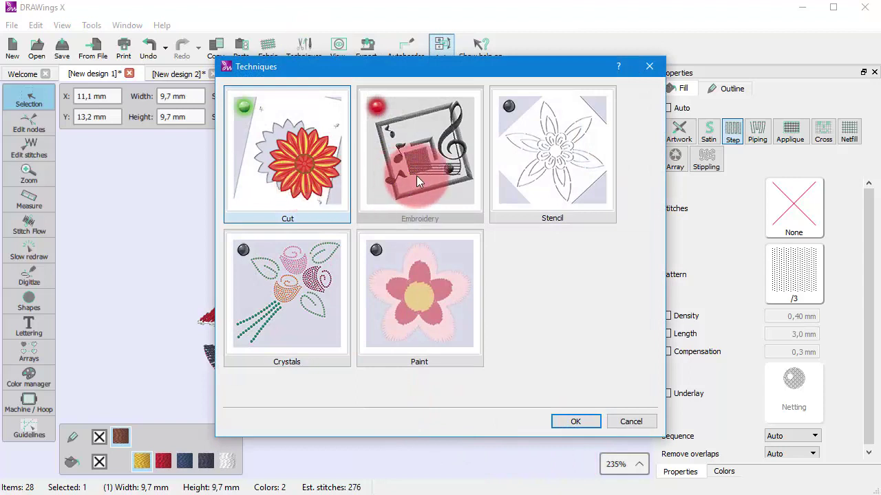
{"action": "left_click", "coordinate": [573, 172]}
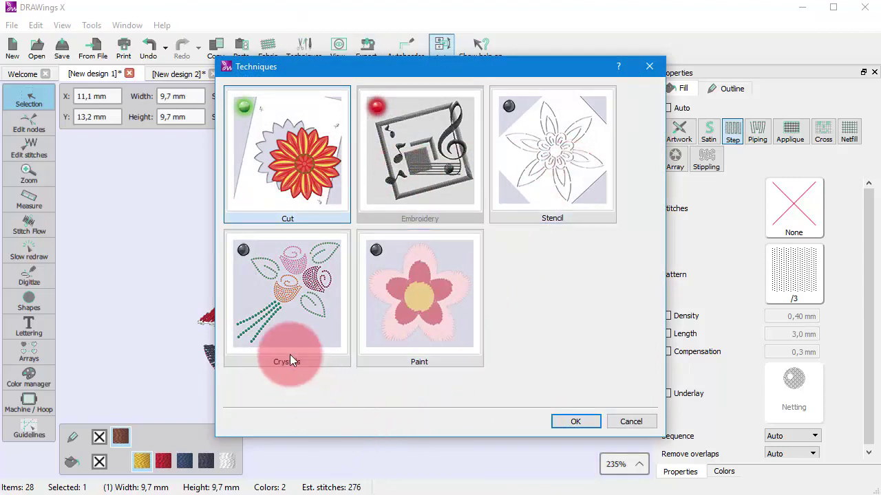
{"action": "left_click", "coordinate": [421, 320]}
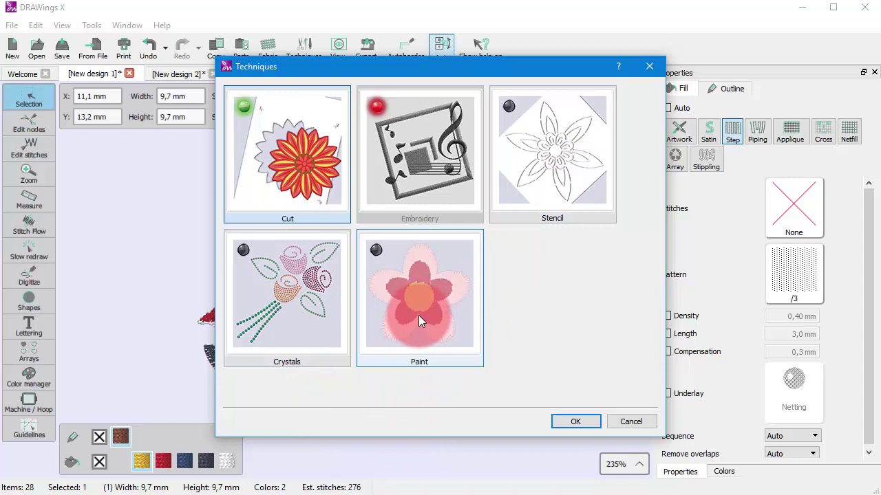
{"action": "left_click", "coordinate": [317, 181]}
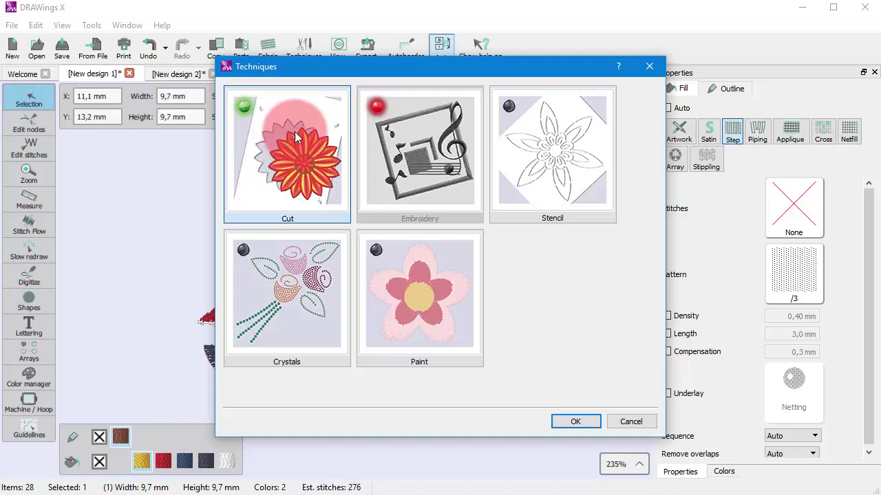
{"action": "left_click", "coordinate": [576, 423]}
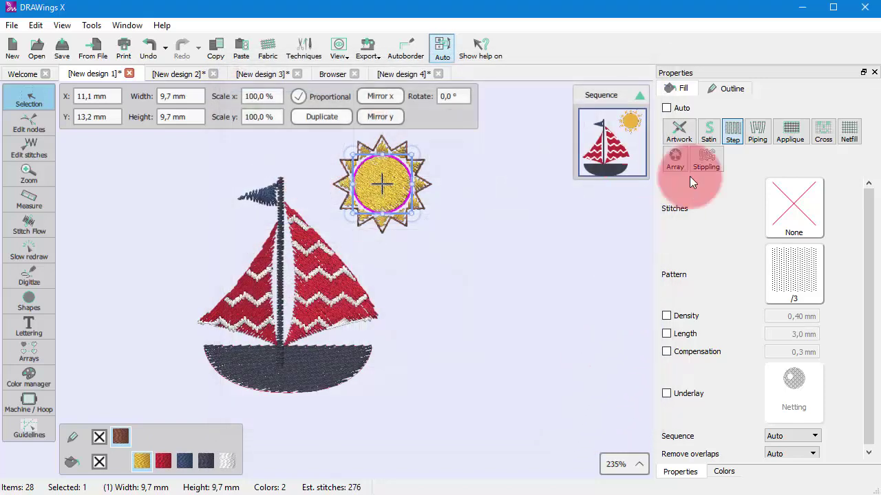
{"action": "left_click", "coordinate": [730, 88]}
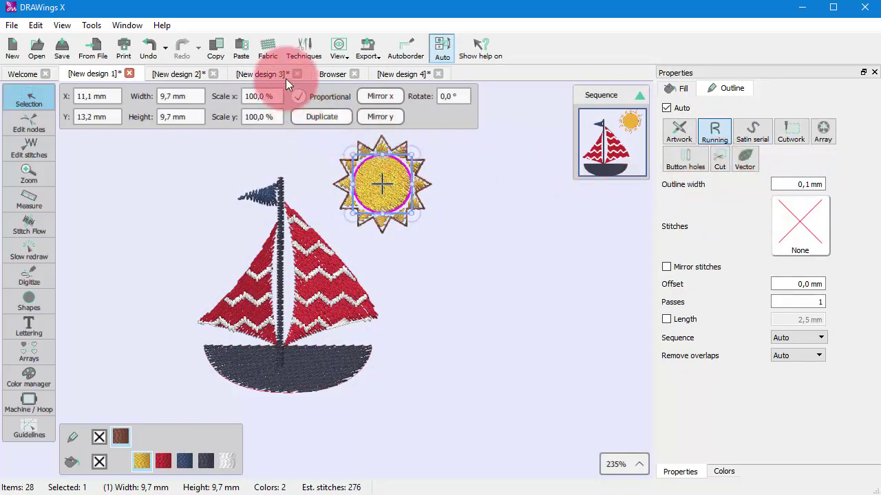
Step: Enable the Crystals technique, disable Cut, and show the fill types for the sun's centre circle
{"action": "left_click", "coordinate": [304, 47]}
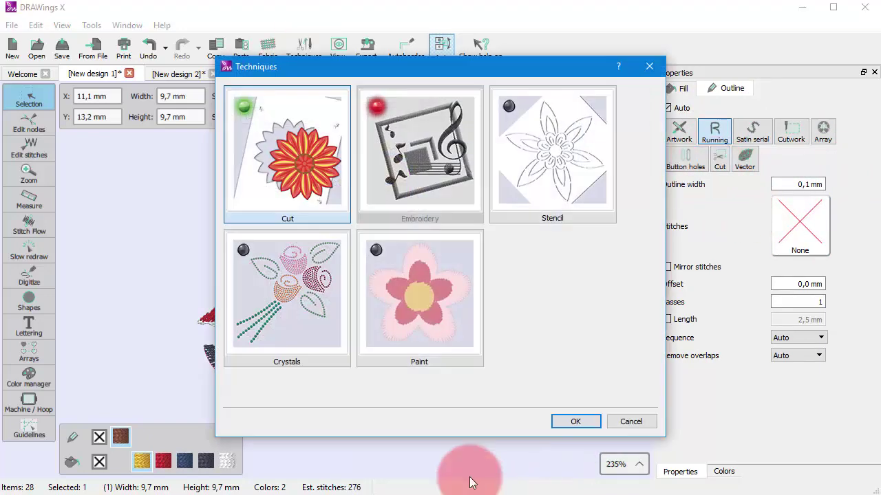
{"action": "left_click", "coordinate": [322, 314]}
{"action": "left_click", "coordinate": [289, 212]}
{"action": "left_click", "coordinate": [552, 421]}
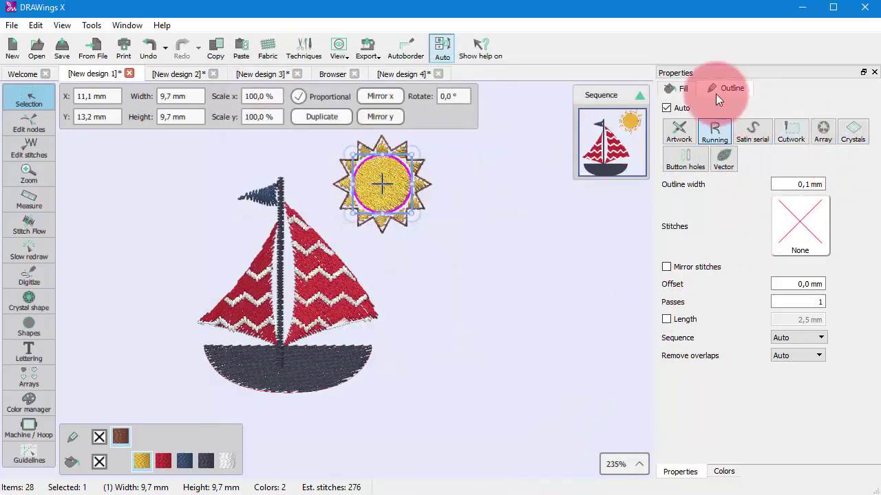
{"action": "left_click", "coordinate": [677, 89]}
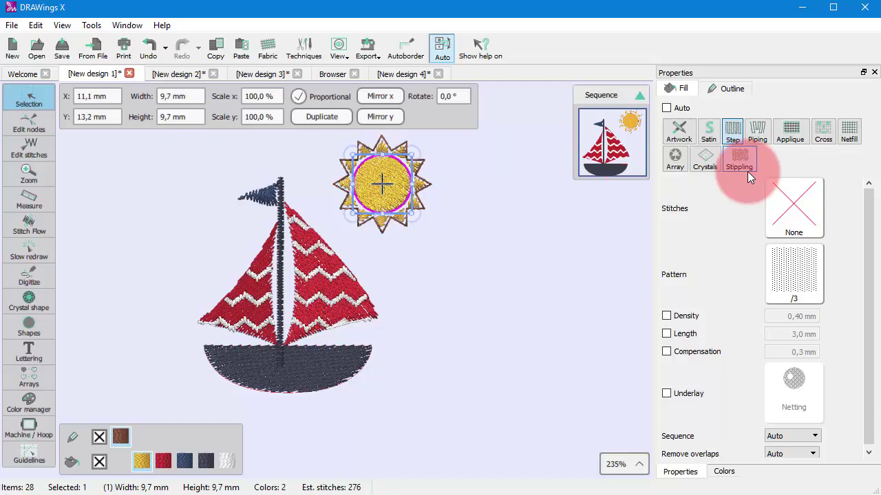
Step: Enable the Cut and Paint techniques alongside Crystals, and clear the selection in the design
{"action": "left_click", "coordinate": [304, 49]}
{"action": "left_click", "coordinate": [313, 169]}
{"action": "left_click", "coordinate": [562, 167]}
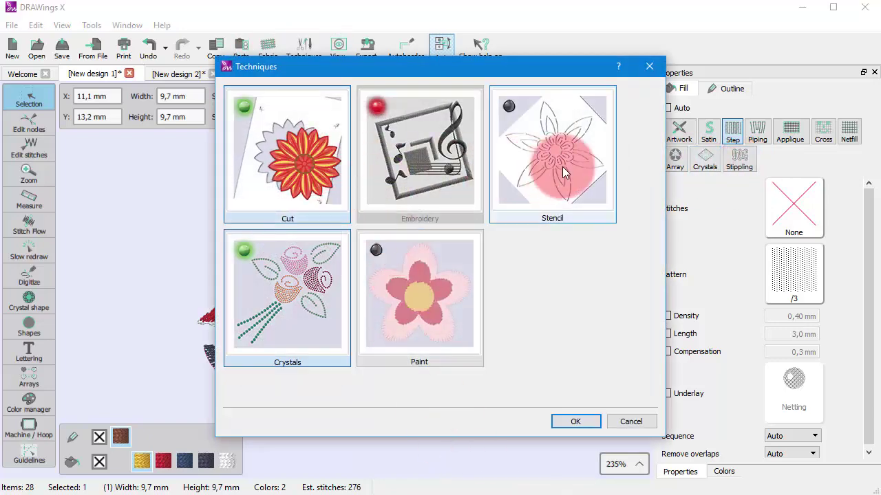
{"action": "left_click", "coordinate": [450, 273]}
{"action": "left_click", "coordinate": [574, 423]}
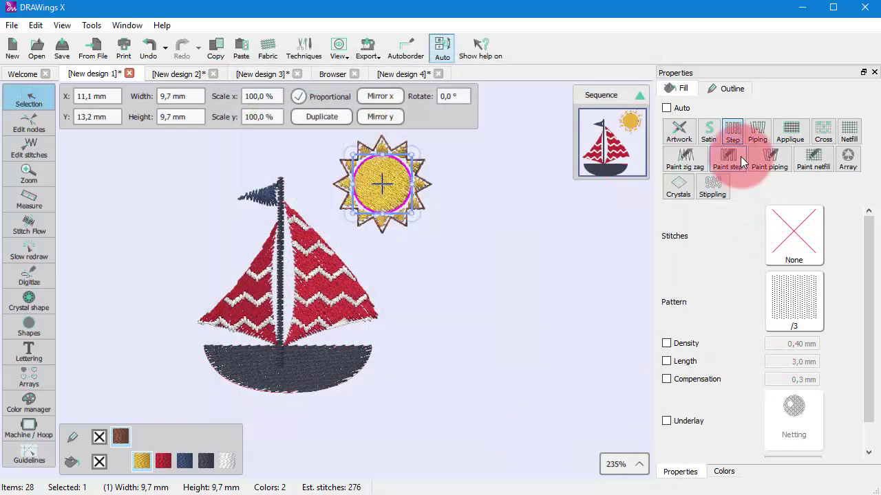
{"action": "left_click", "coordinate": [499, 284]}
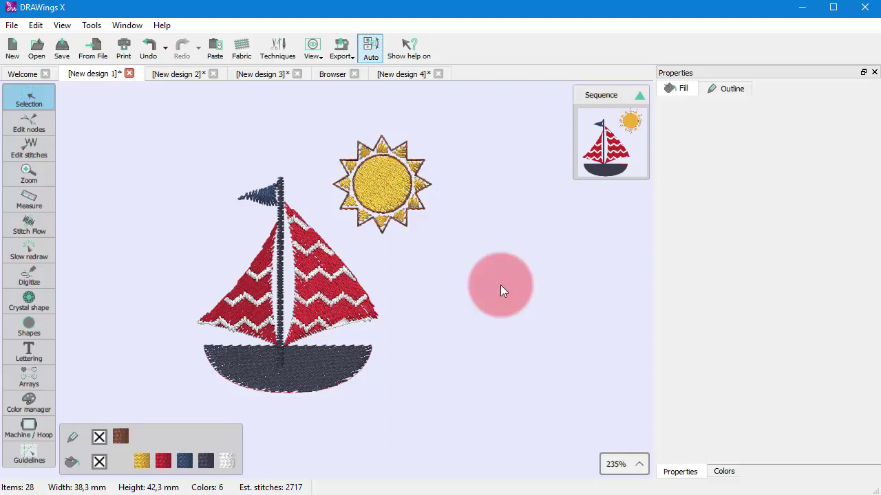
Step: Shrink the sun's centre circle proportionally to about 8.5 mm, and scale it to 80 %
{"action": "left_click", "coordinate": [389, 195]}
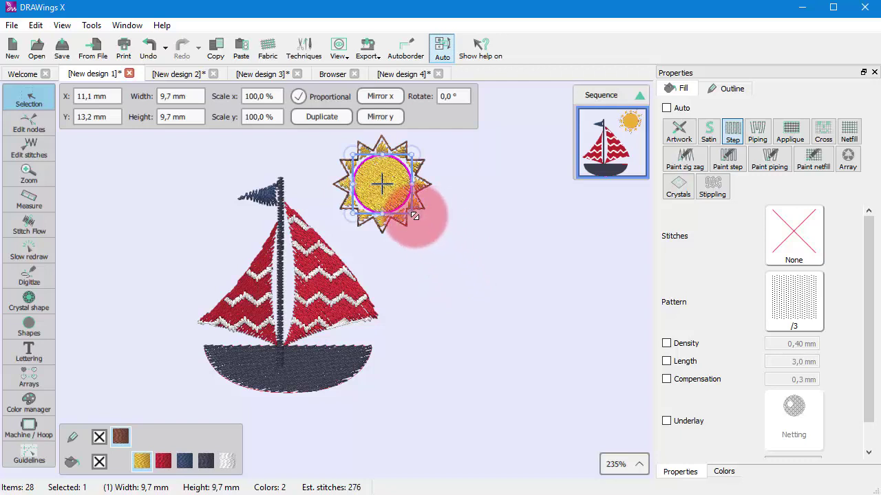
{"action": "mouse_move", "coordinate": [415, 216]}
{"action": "left_mouse_down"}
{"action": "mouse_move", "coordinate": [403, 198]}
{"action": "mouse_move", "coordinate": [413, 210]}
{"action": "left_mouse_up"}
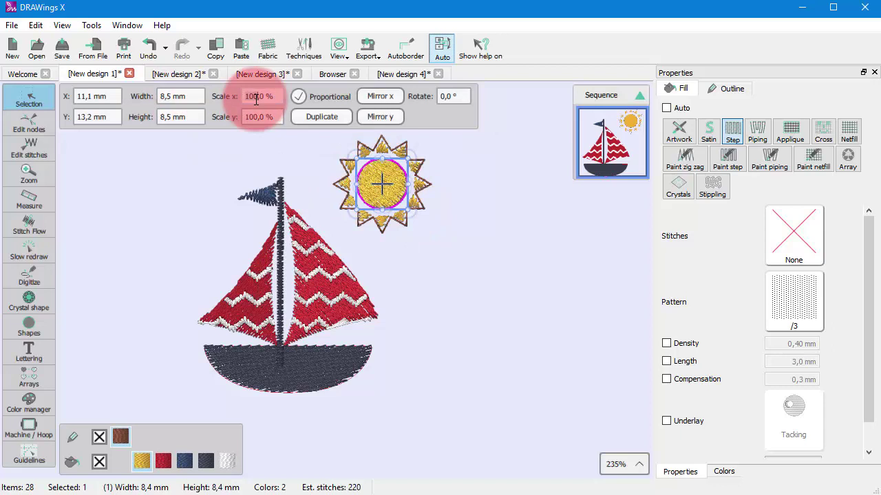
{"action": "key", "text": "BackSpace"}
{"action": "key", "text": "BackSpace"}
{"action": "type", "text": "8"}
{"action": "key", "text": "Return"}
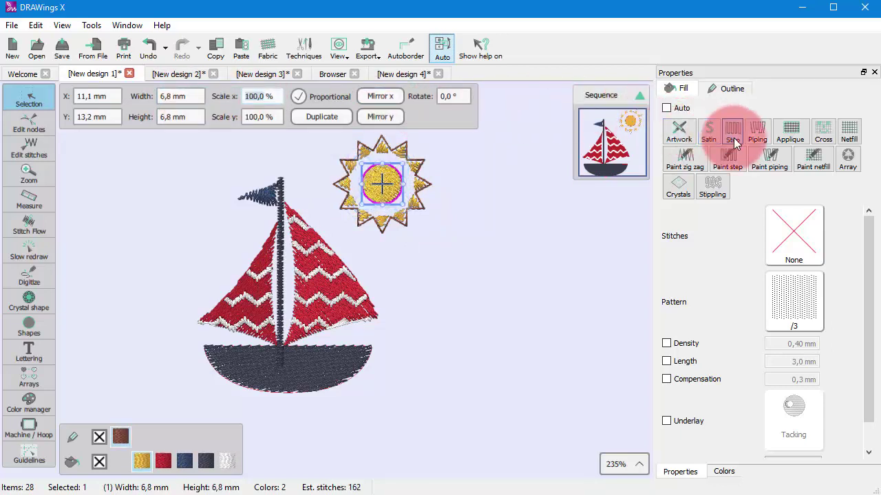
Step: Switch the sun's centre circle through the Piping fill to Applique, and recolor it red
{"action": "left_click", "coordinate": [759, 131]}
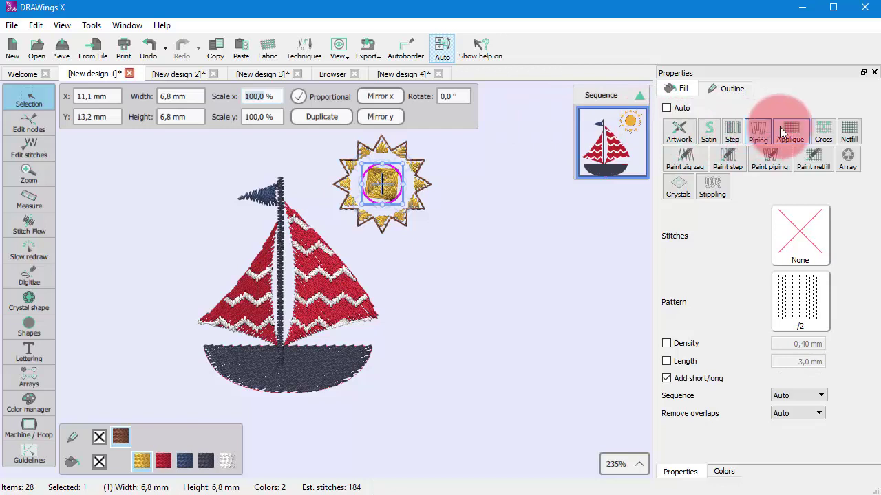
{"action": "left_click", "coordinate": [783, 132]}
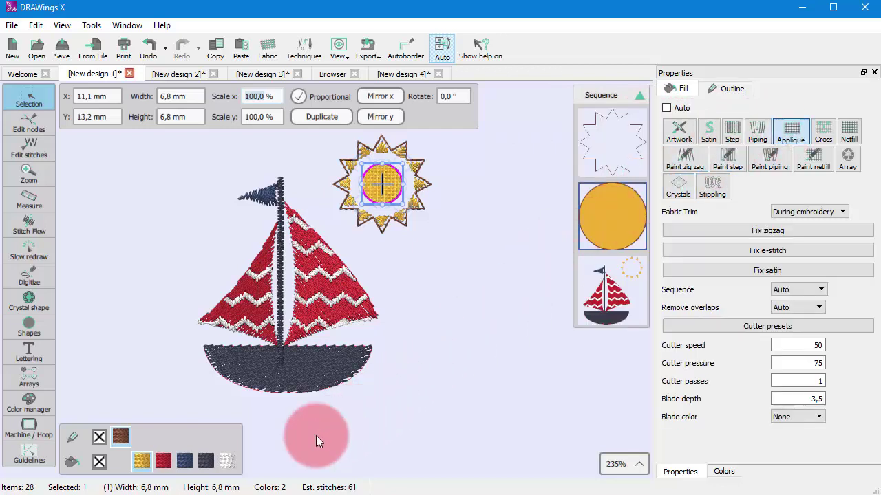
{"action": "left_click_drag", "start_coordinate": [163, 461], "coordinate": [142, 461]}
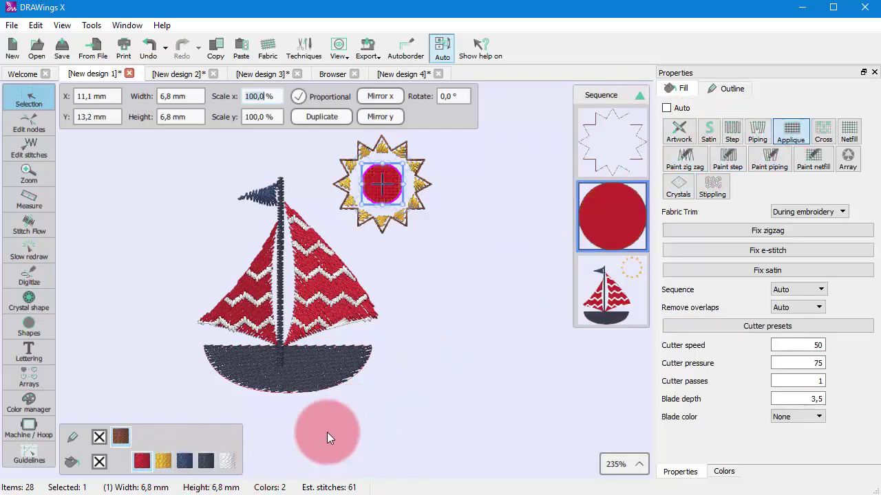
{"action": "left_click", "coordinate": [408, 373]}
Step: Play the slow redraw of the design's stitching with the speed set to 3000 rpm
{"action": "left_click", "coordinate": [393, 193]}
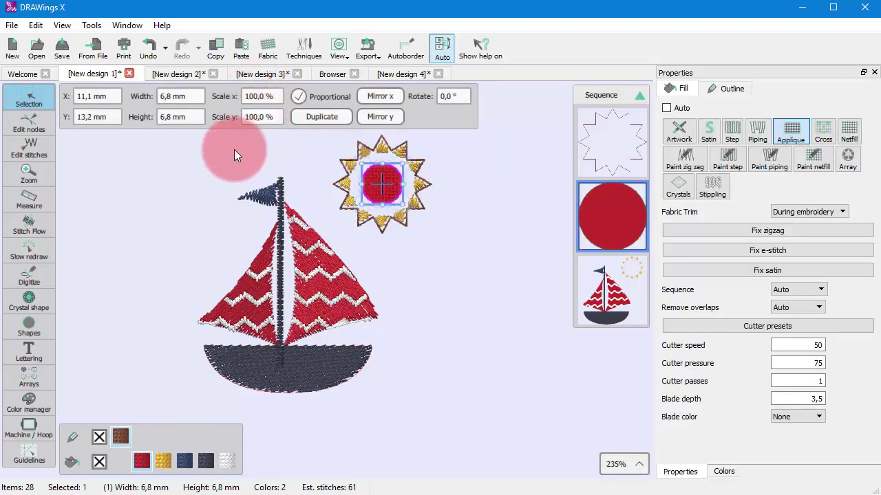
{"action": "left_click", "coordinate": [42, 243]}
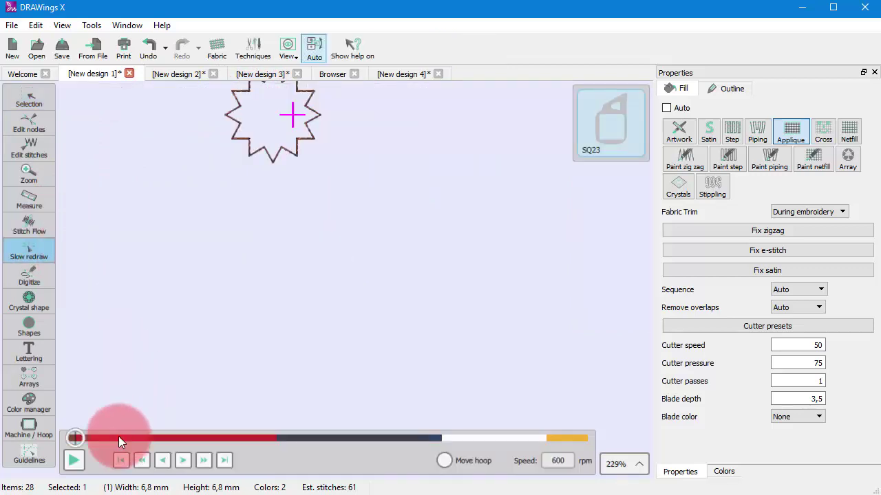
{"action": "left_click", "coordinate": [74, 460]}
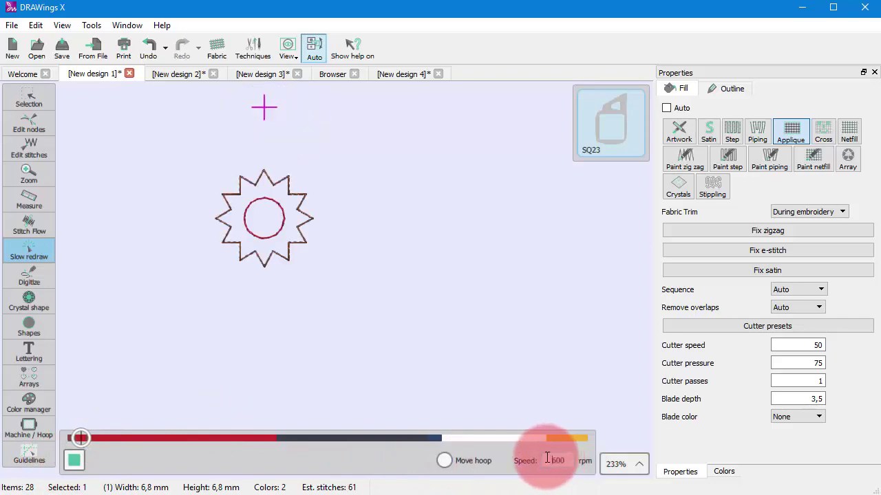
{"action": "type", "text": "3,00"}
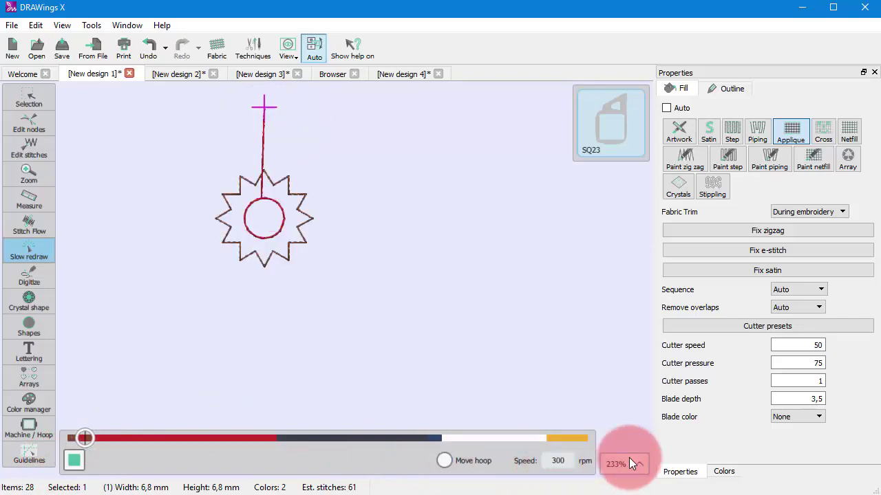
{"action": "type", "text": "0"}
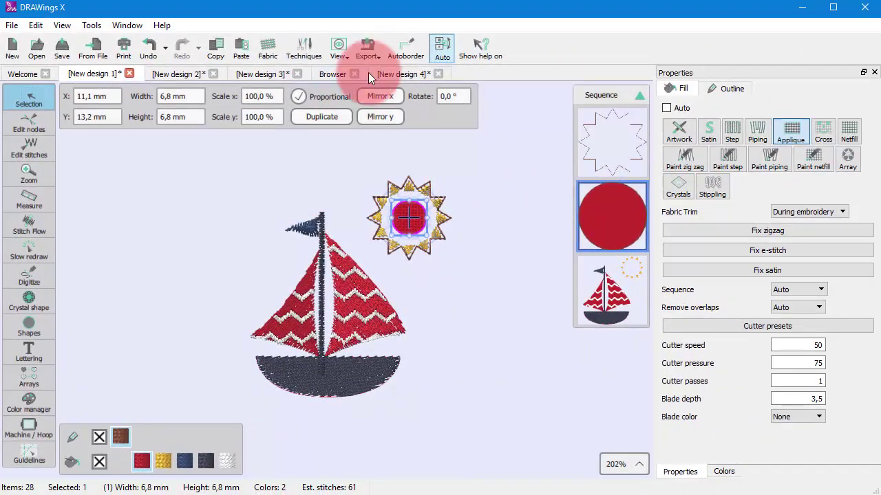
Step: Export the boat design to USB storage
{"action": "left_click", "coordinate": [368, 49]}
{"action": "left_click", "coordinate": [386, 75]}
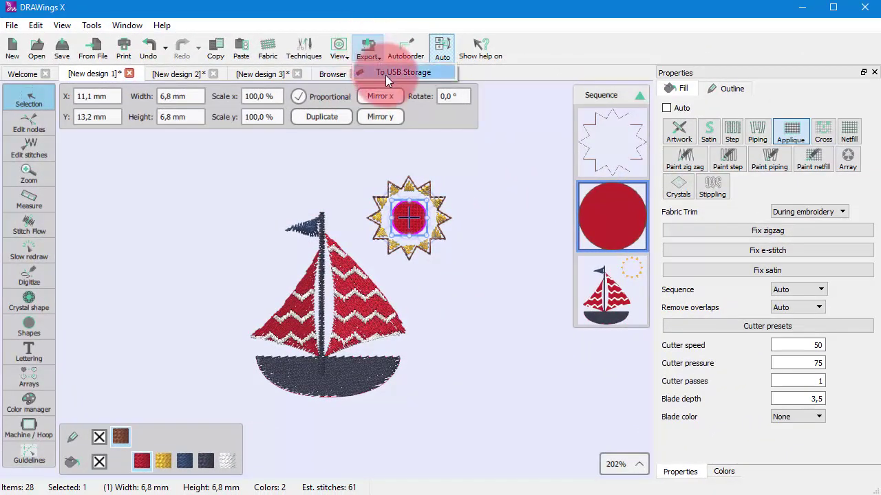